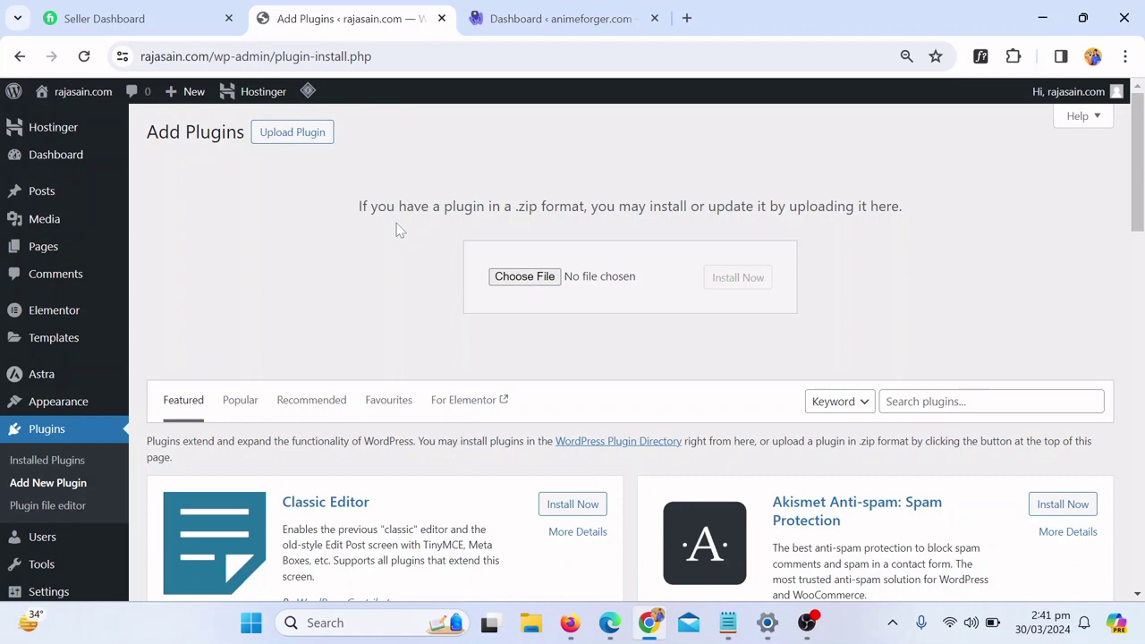
# Step: Show the top of the YouTube Studio comments, where a viewer says the uploaded file is too big
pyautogui.click(563, 636)
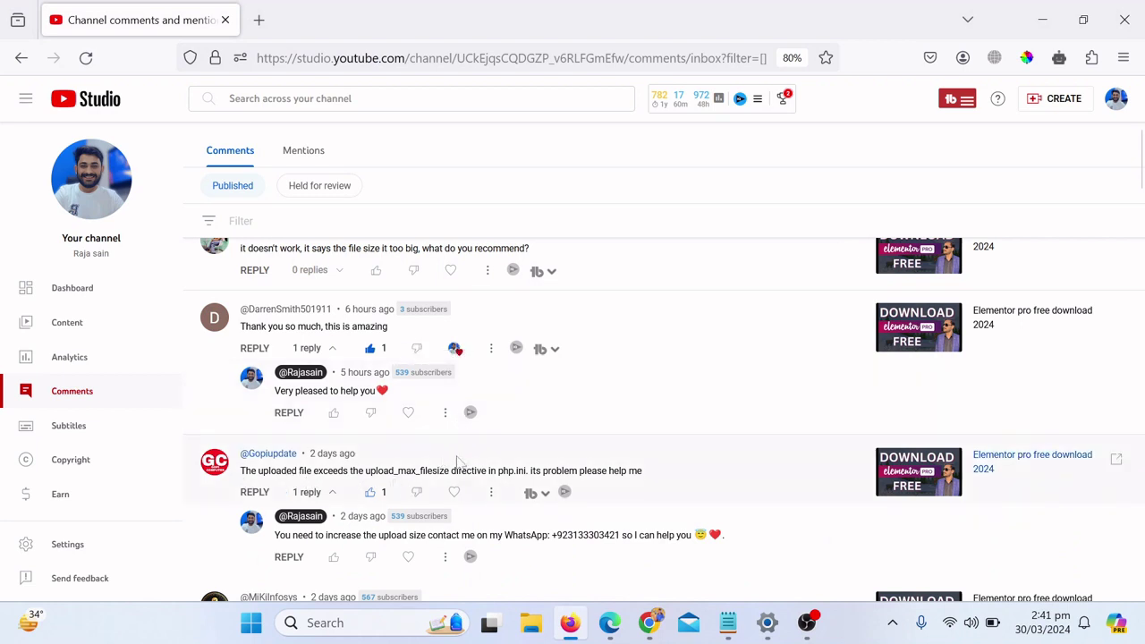
pyautogui.scroll(2, 416, 360)
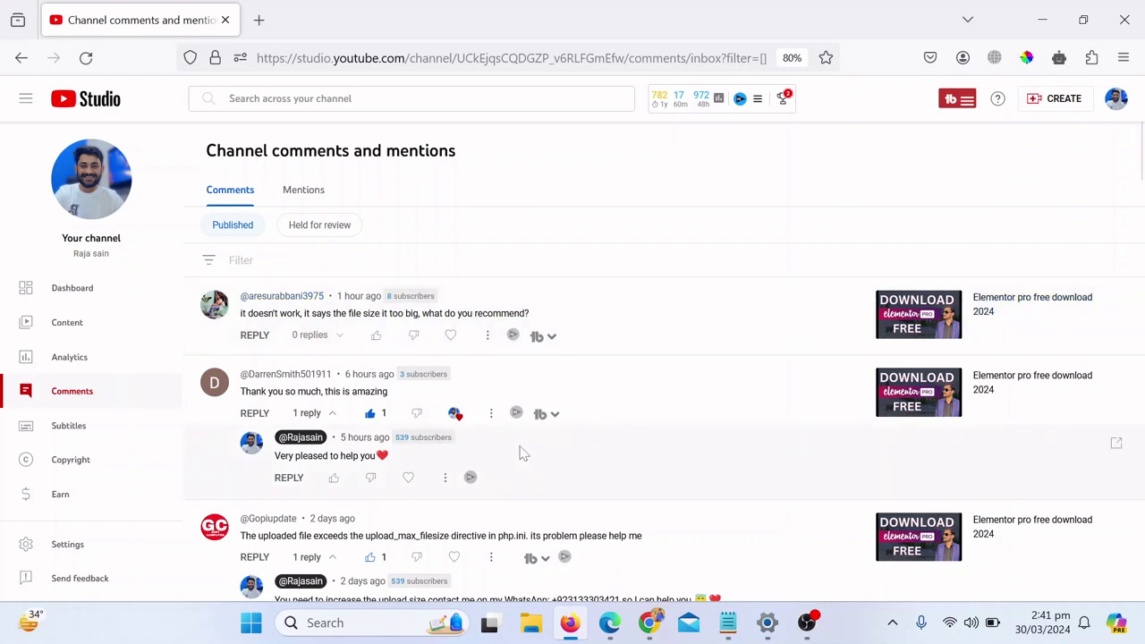
# Step: Go to WordPress's Upload New Media page, which shows a 2 GB upload limit
pyautogui.moveTo(648, 622)
pyautogui.click(648, 563)
pyautogui.moveTo(55, 154)
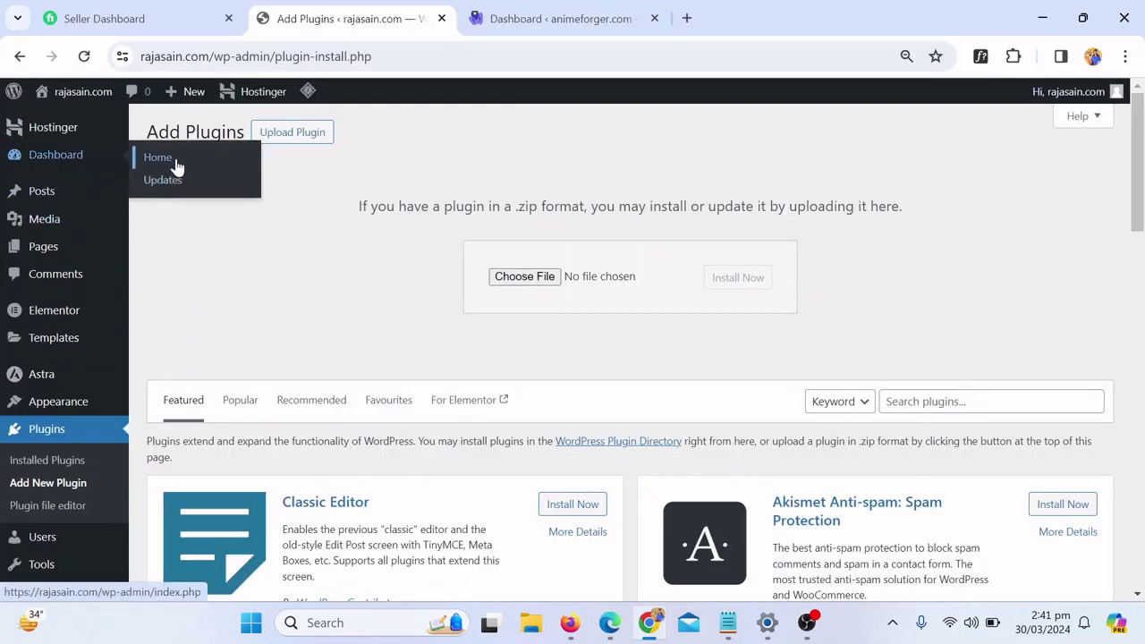
pyautogui.click(175, 163)
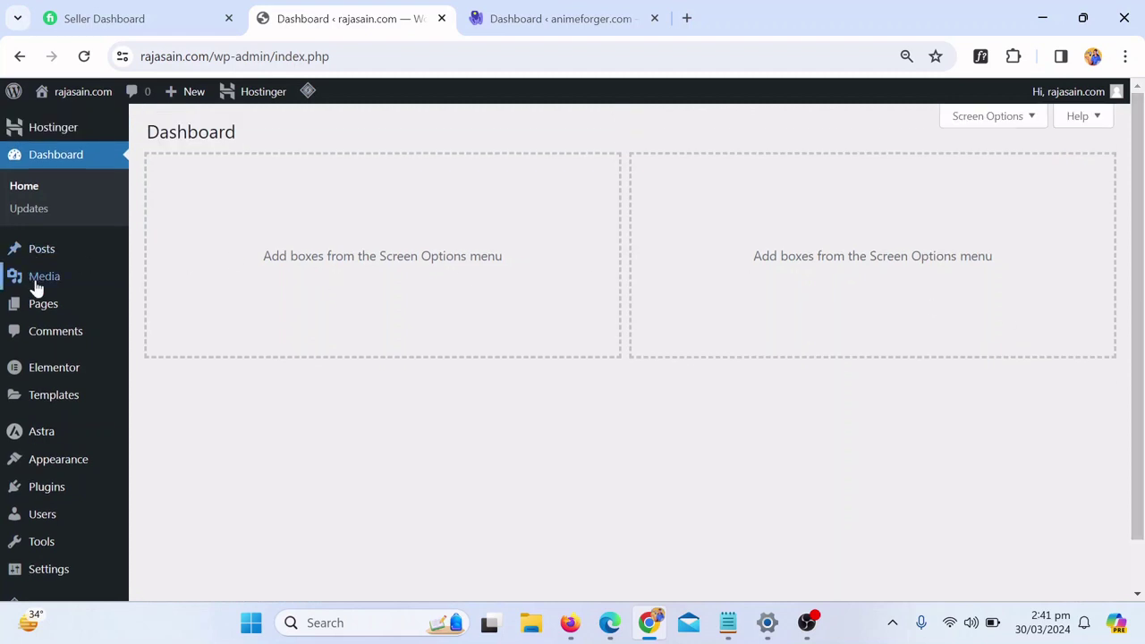
pyautogui.moveTo(44, 218)
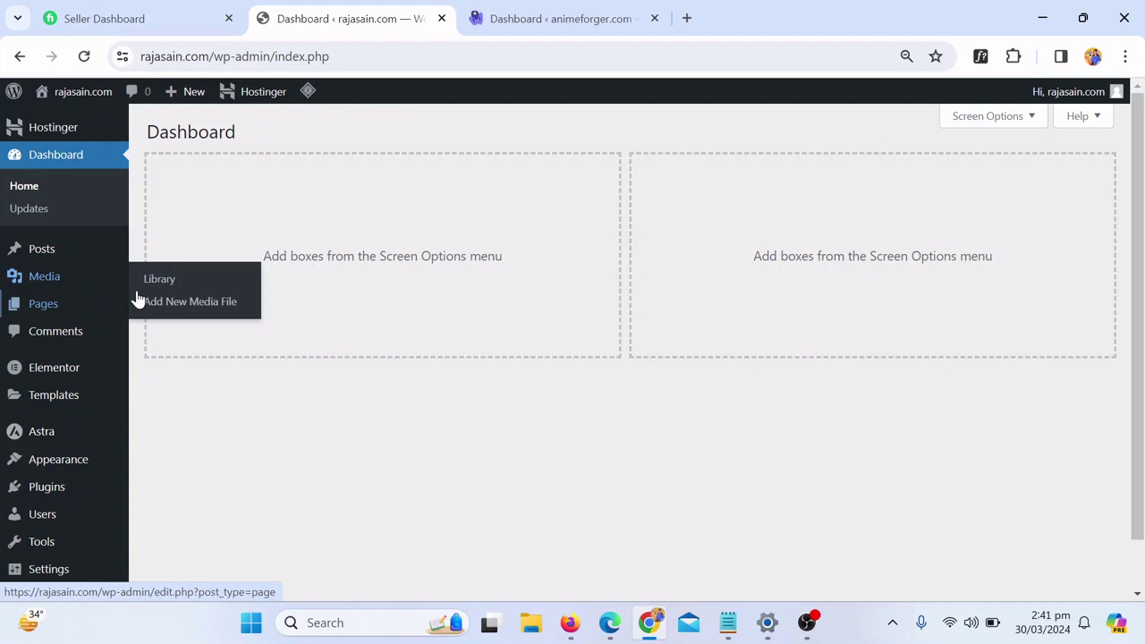
pyautogui.click(196, 311)
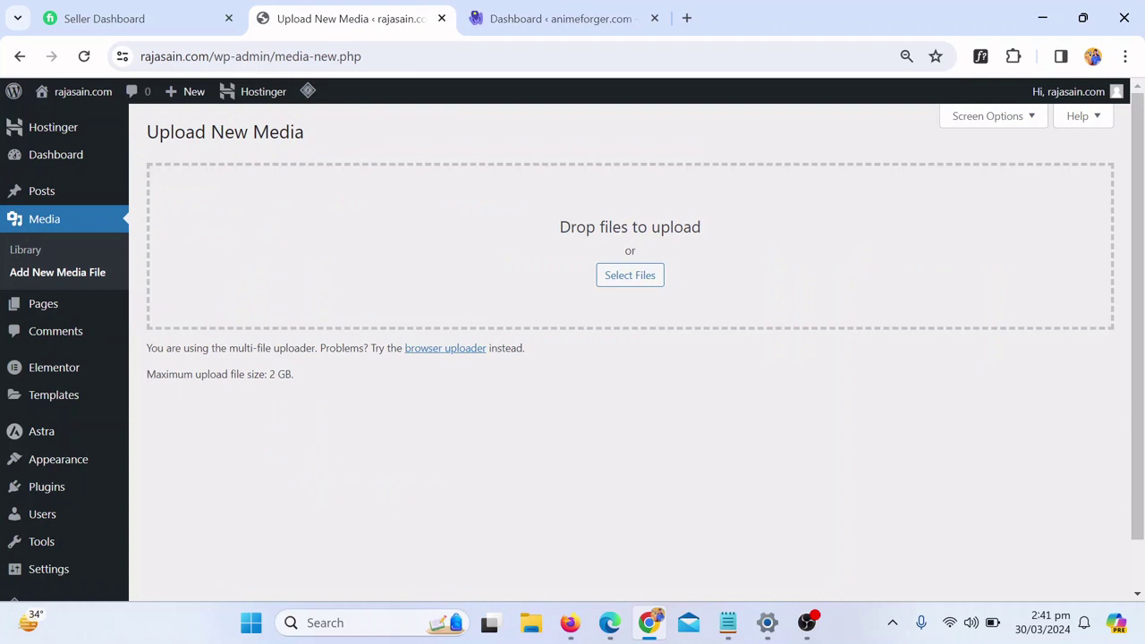
pyautogui.moveTo(268, 374); pyautogui.dragTo(347, 395)
pyautogui.click(364, 394)
pyautogui.click(729, 623)
pyautogui.moveTo(46, 487)
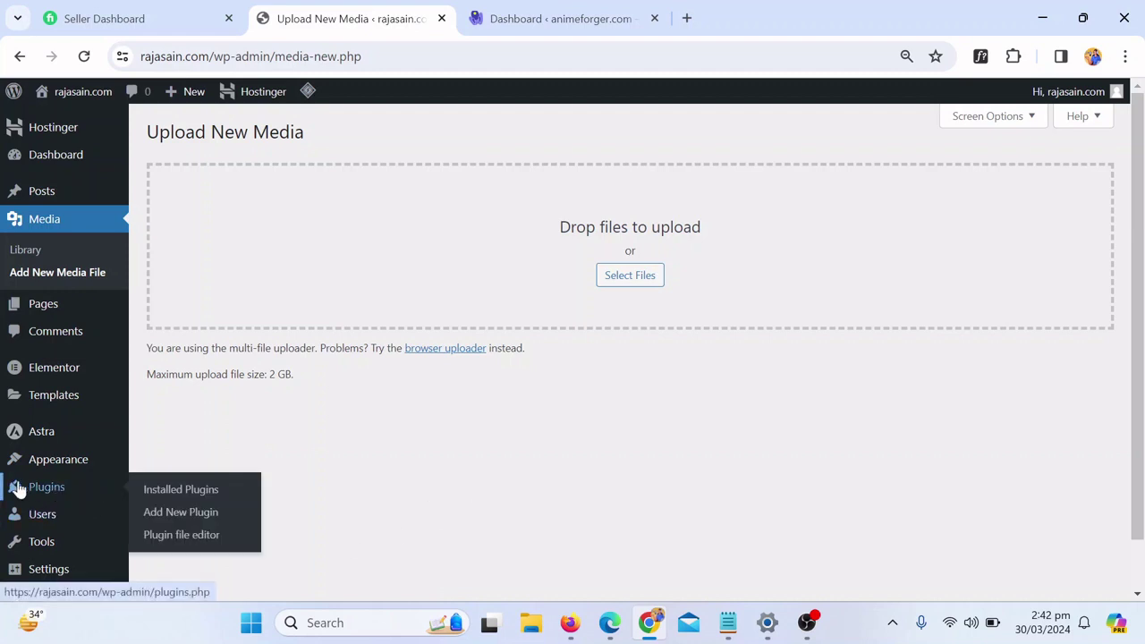
# Step: Search the WordPress plugin directory for 'wp maximum upload size'
pyautogui.click(180, 522)
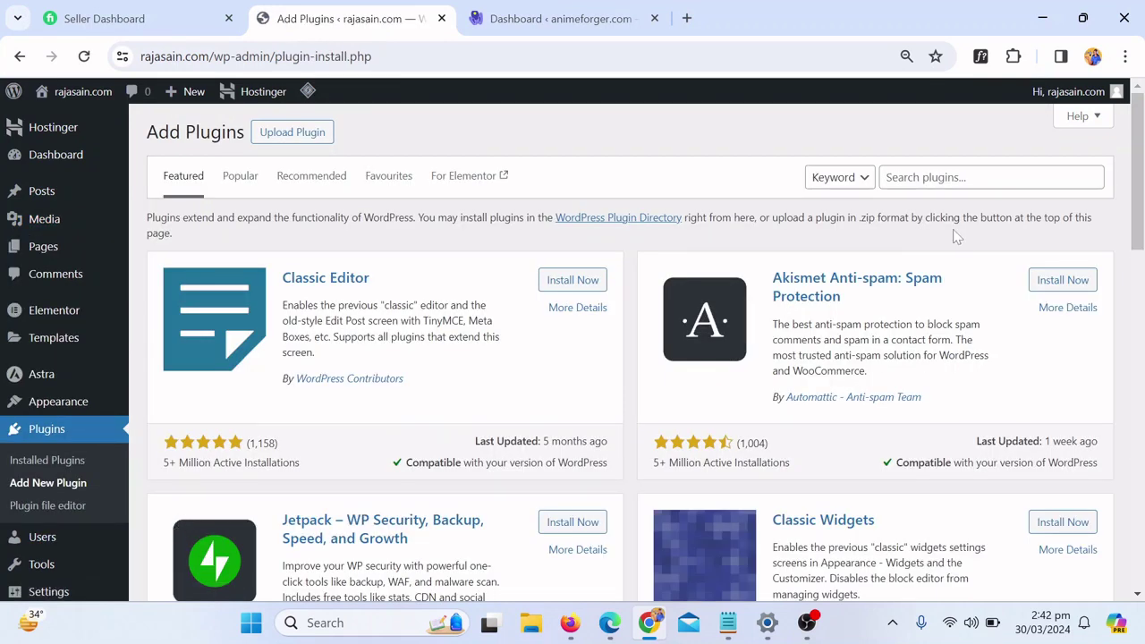
pyautogui.click(948, 177)
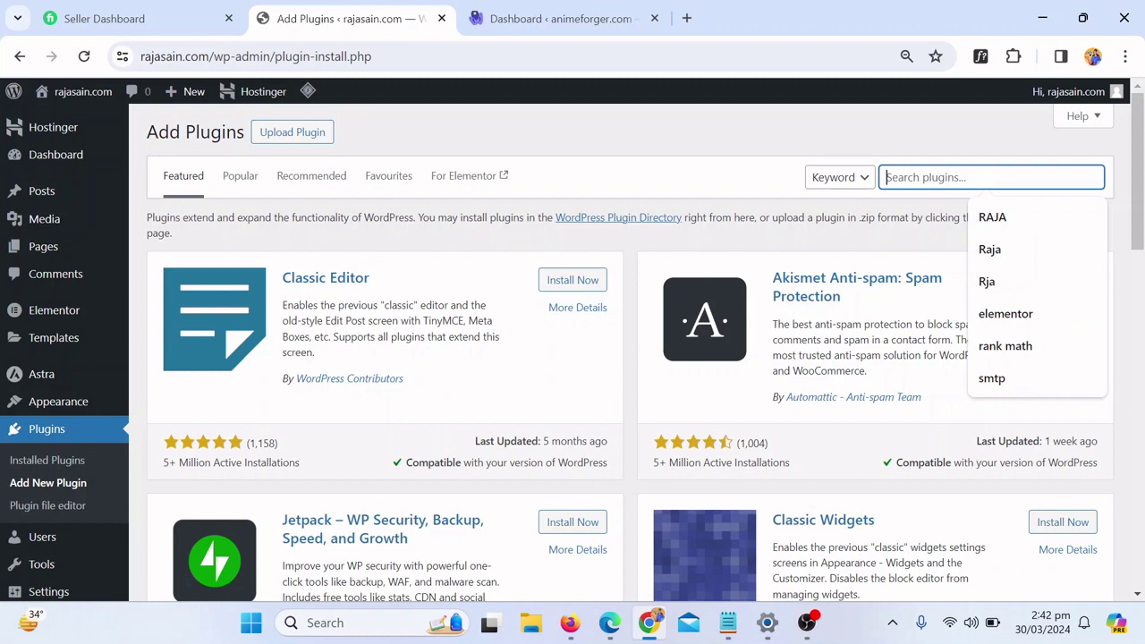
pyautogui.write('wp m')
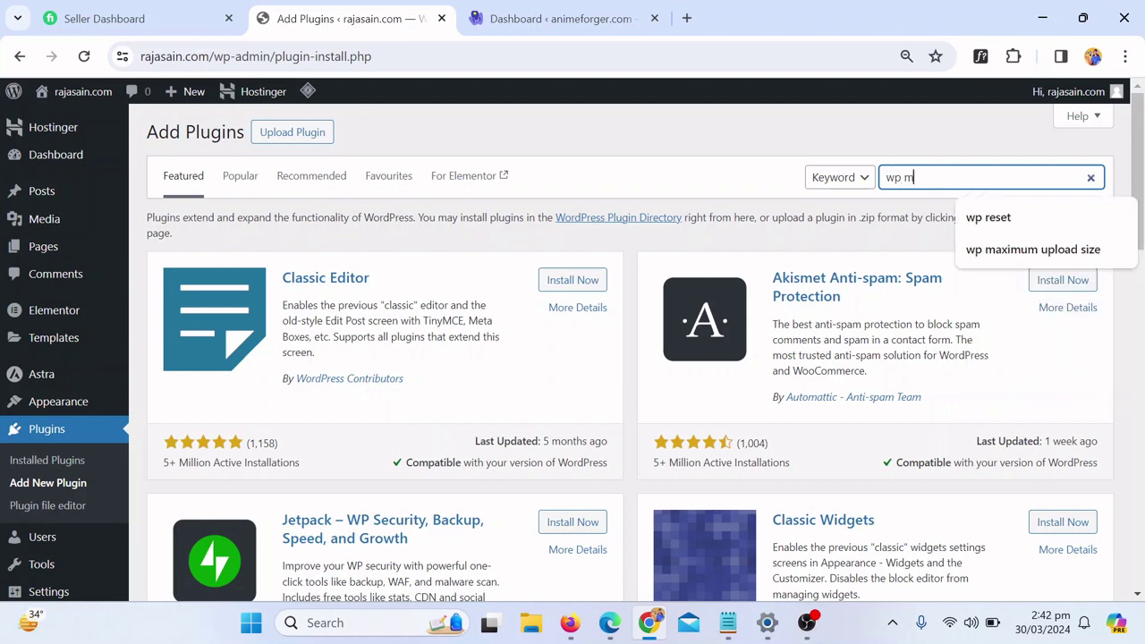
pyautogui.write('aximum upload size')
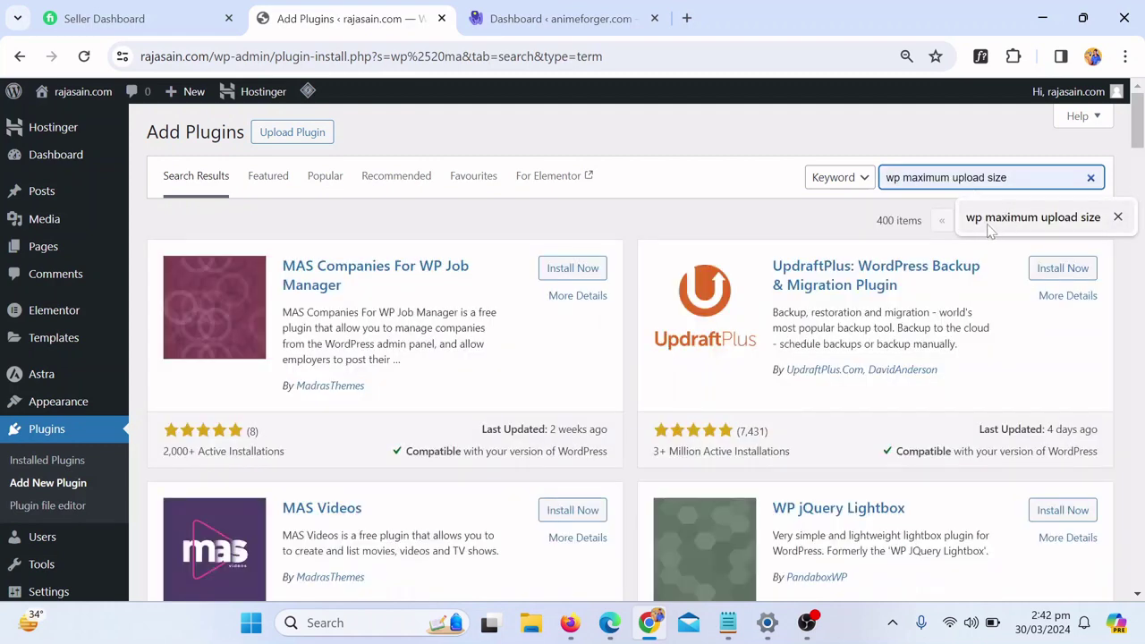
pyautogui.click(990, 230)
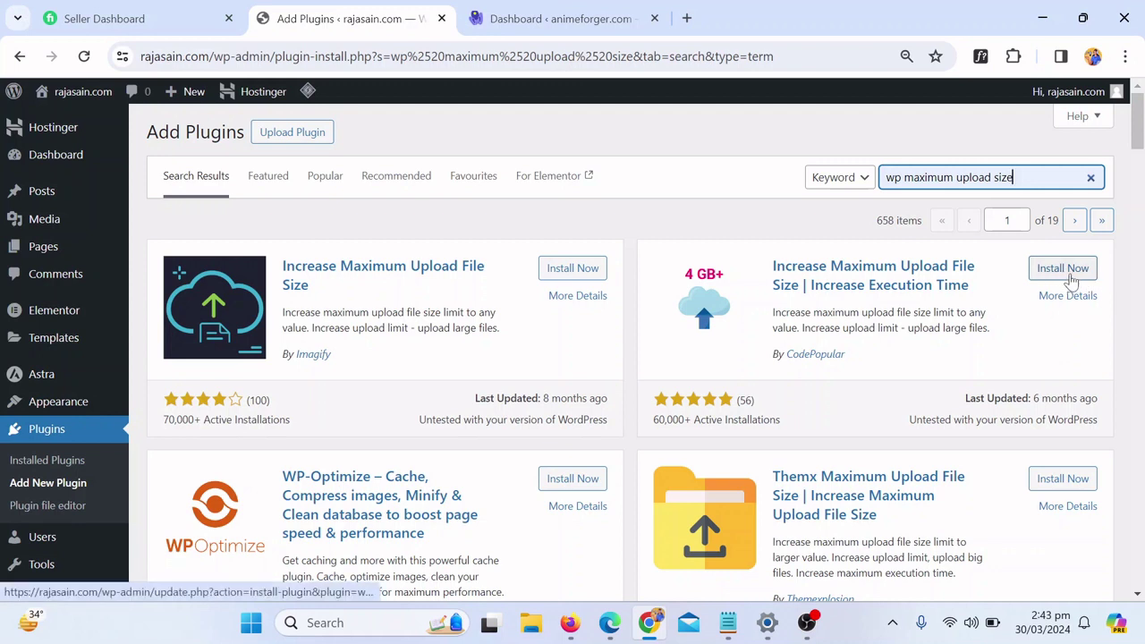
# Step: Install and activate CodePopular's 'Increase Maximum Upload File Size' plugin, then return to the dashboard
pyautogui.click(1063, 270)
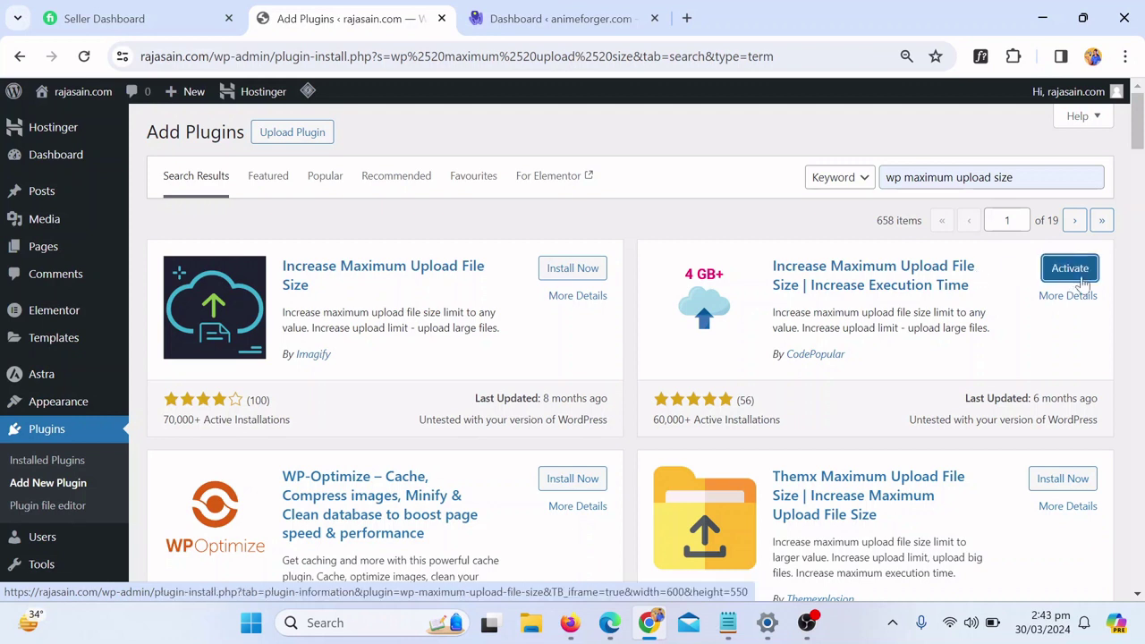
pyautogui.click(1070, 269)
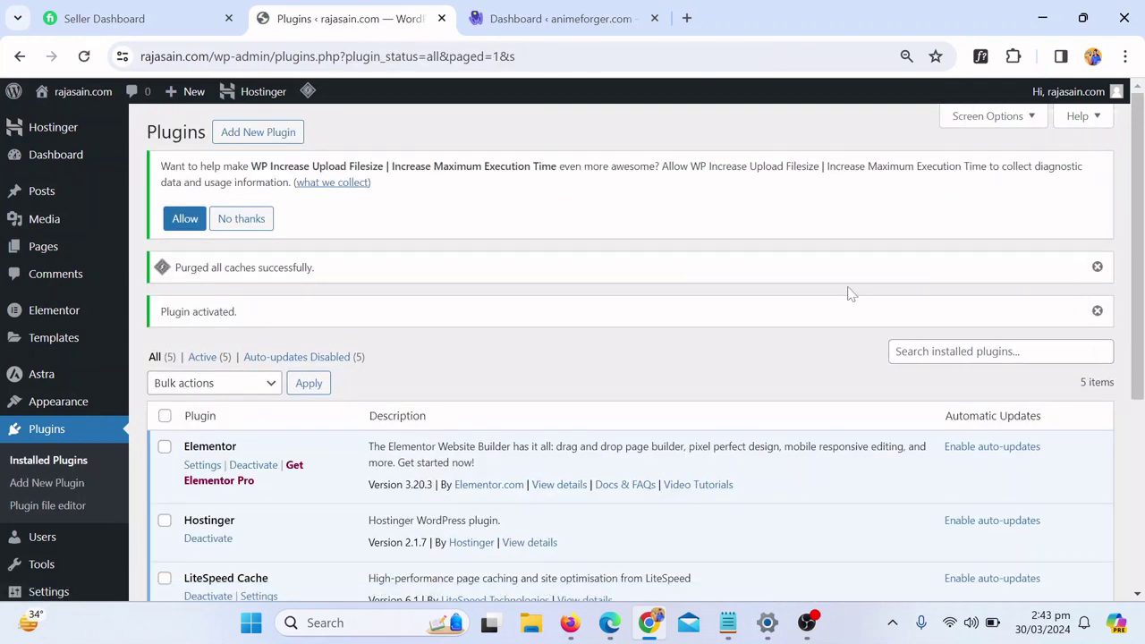
pyautogui.moveTo(55, 155)
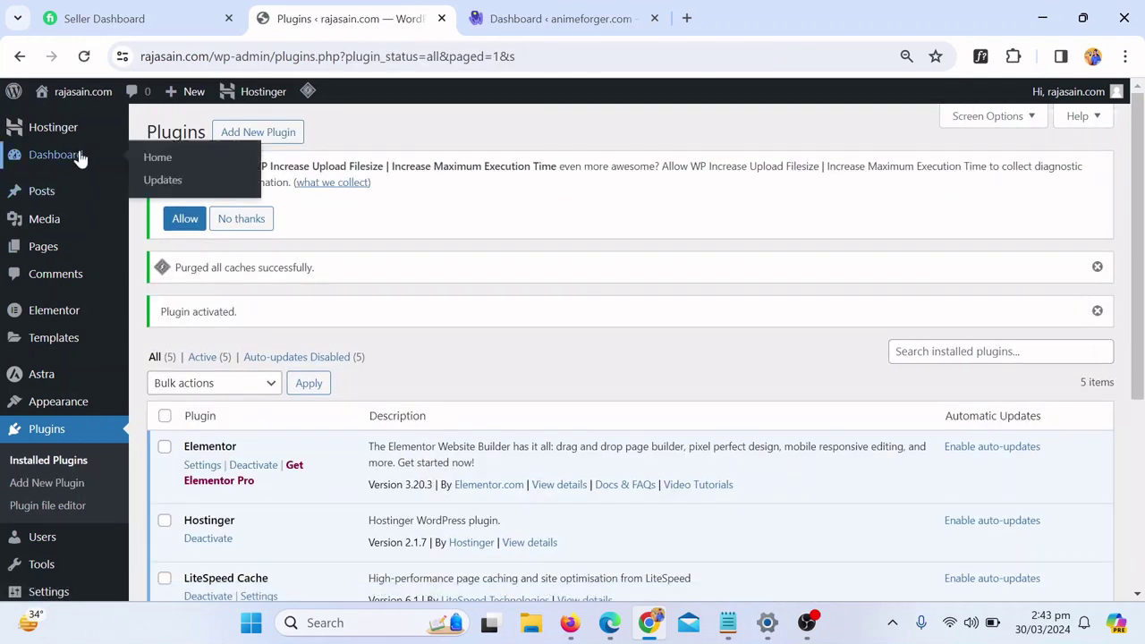
pyautogui.click(156, 167)
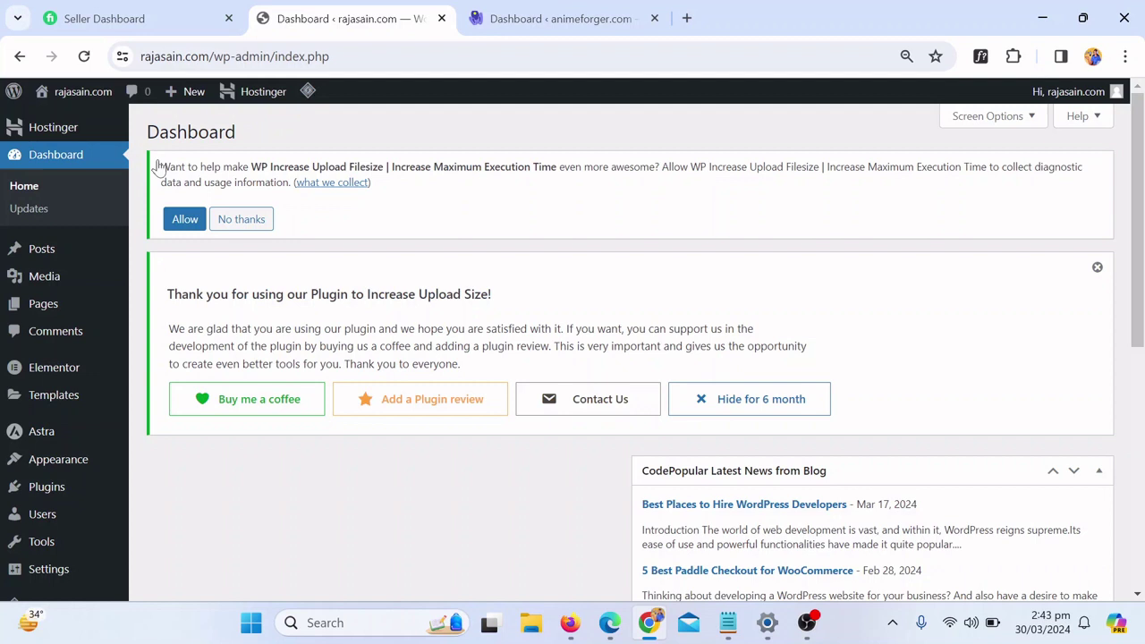
pyautogui.moveTo(44, 218)
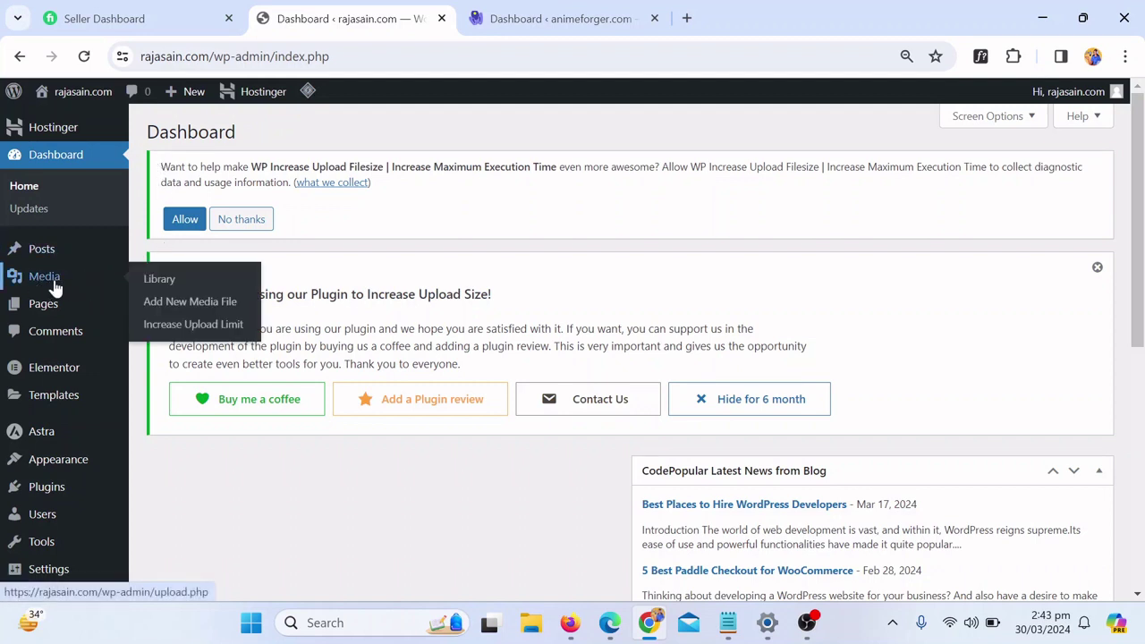
# Step: In the Increase Upload Limit settings, set the maximum upload file size to 5 GB and save
pyautogui.click(198, 333)
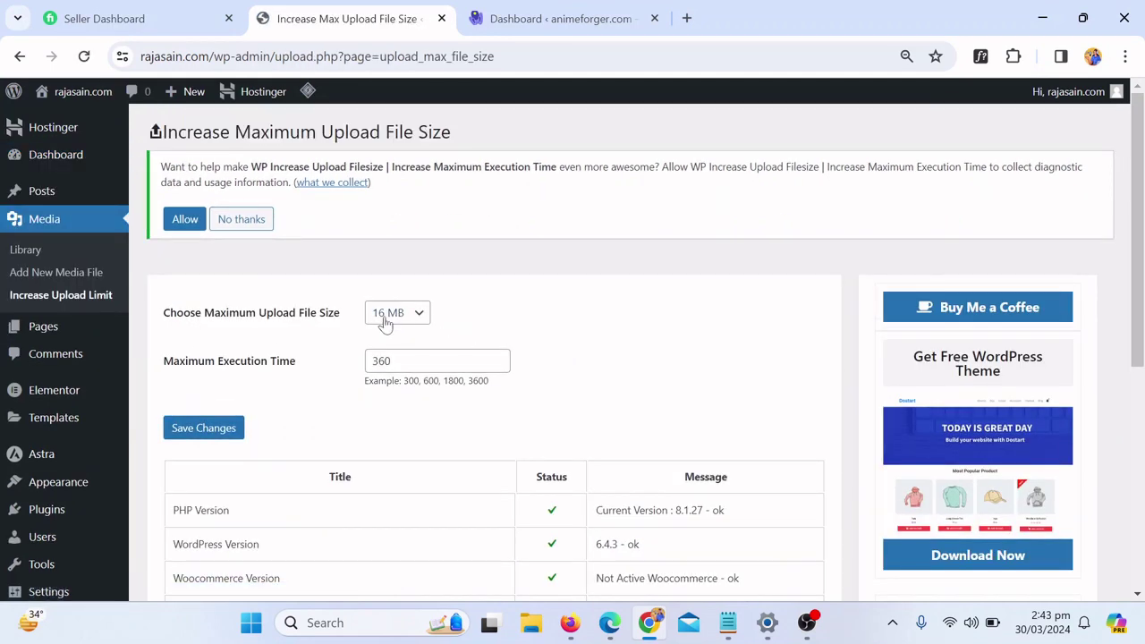
pyautogui.scroll(-1, 1120, 265)
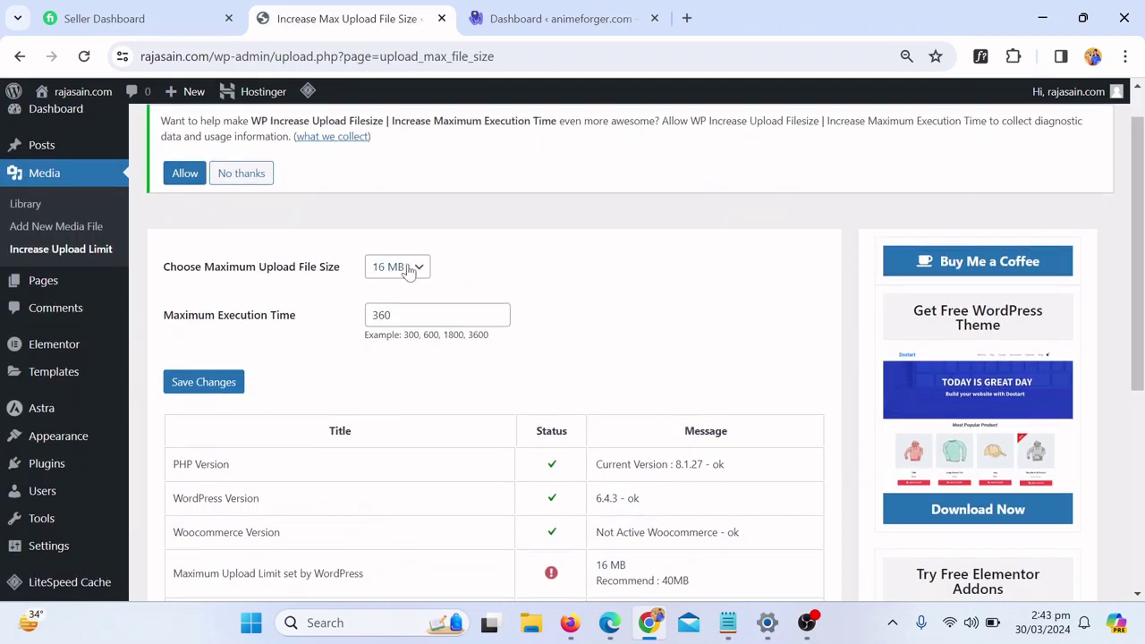
pyautogui.click(407, 271)
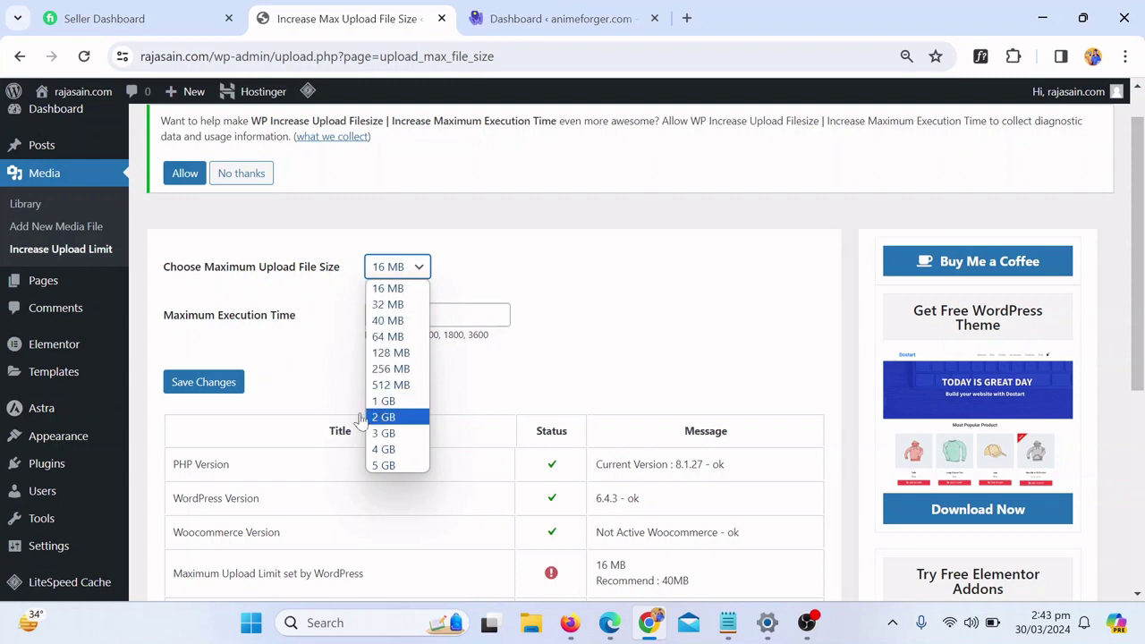
pyautogui.click(378, 466)
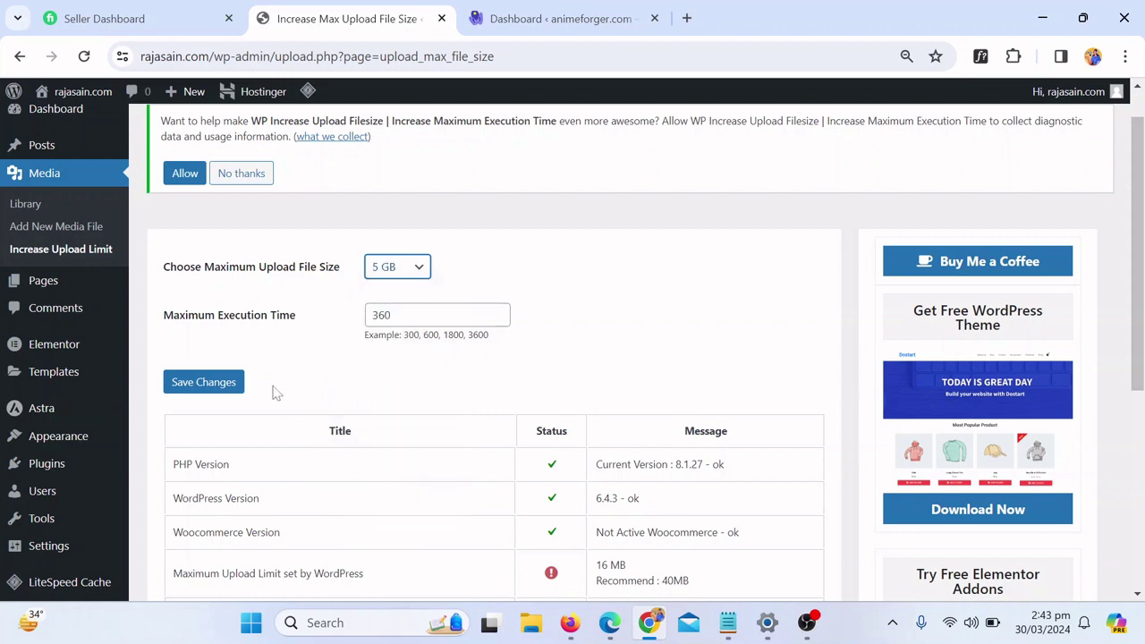
pyautogui.click(211, 394)
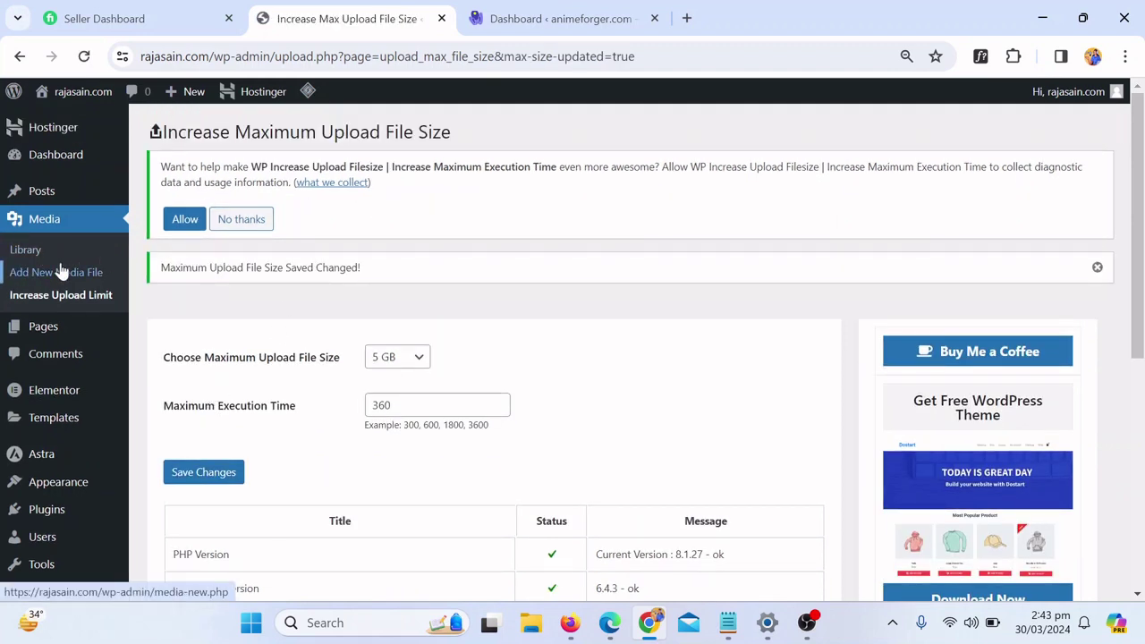
# Step: Reopen Upload New Media and highlight the 'Maximum upload file size: 5 GB.' line
pyautogui.click(32, 256)
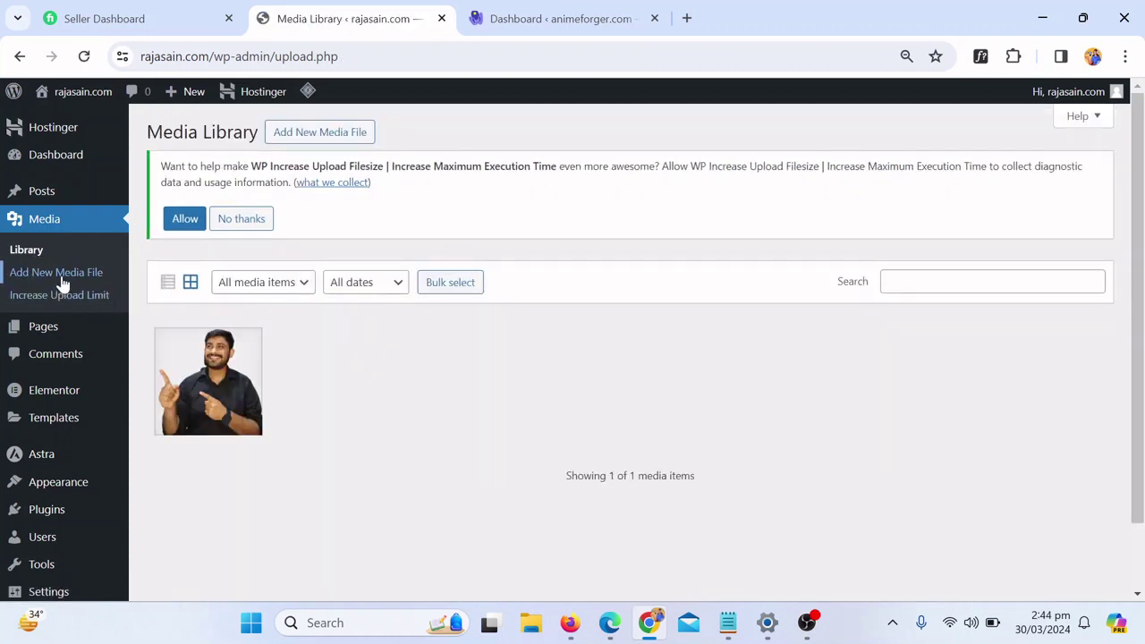
pyautogui.click(68, 277)
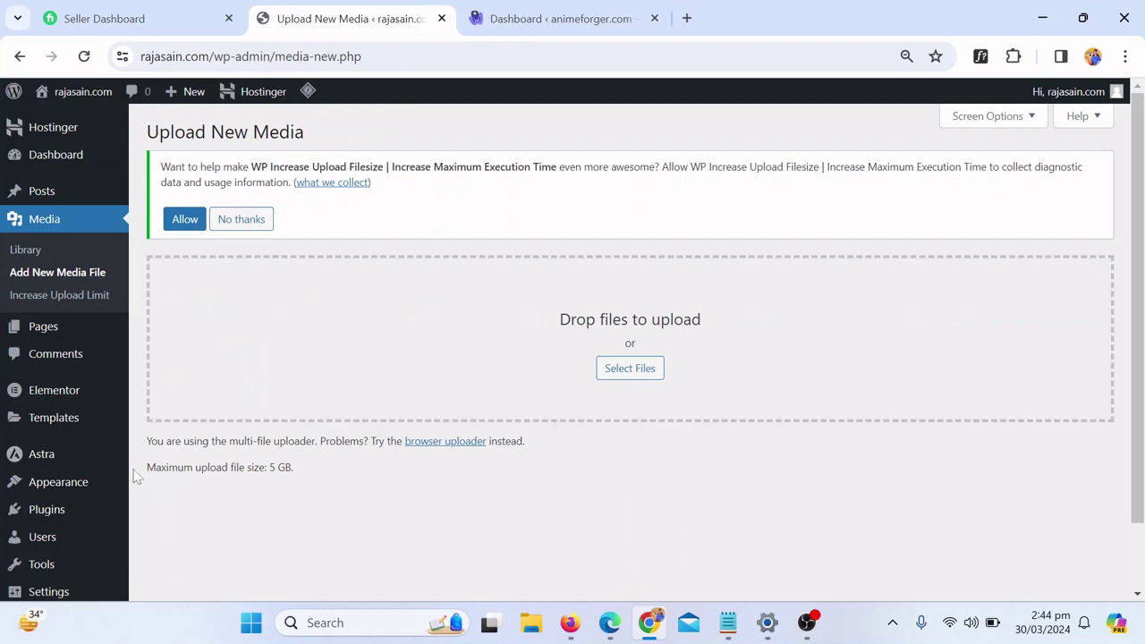
pyautogui.moveTo(147, 467)
pyautogui.mouseDown()
pyautogui.moveTo(304, 478)
pyautogui.moveTo(209, 467)
pyautogui.mouseUp()
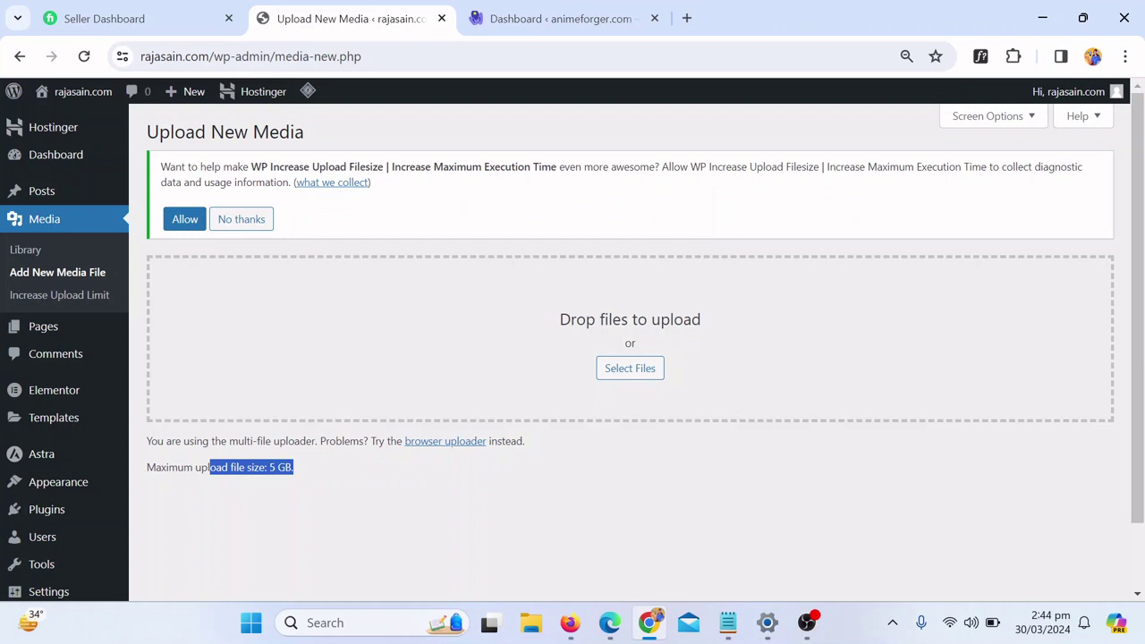
pyautogui.click(282, 490)
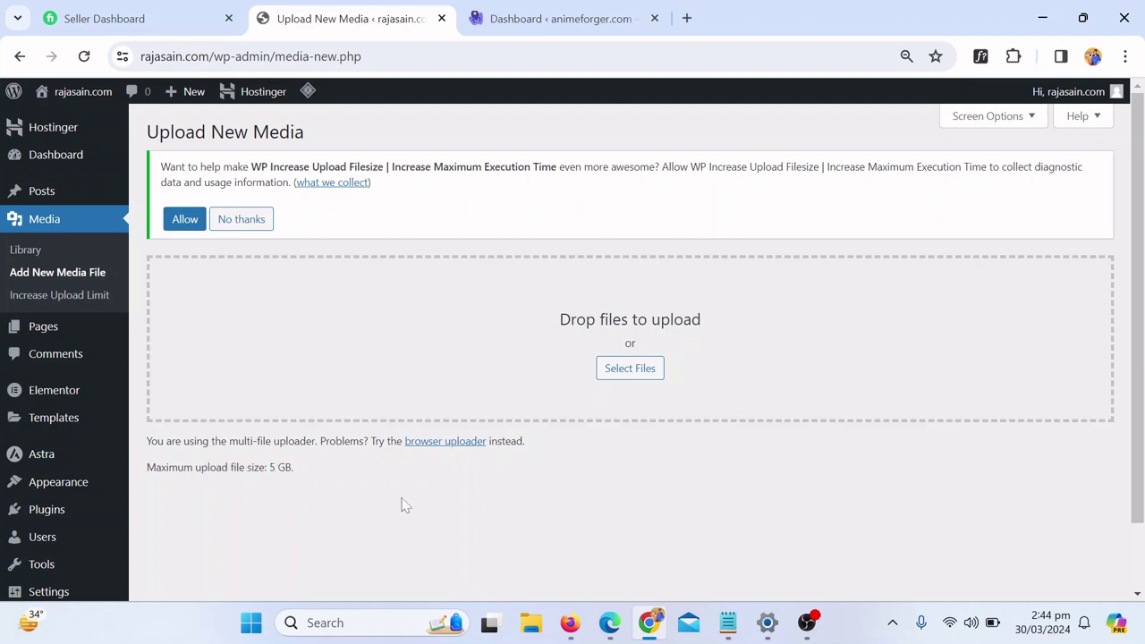